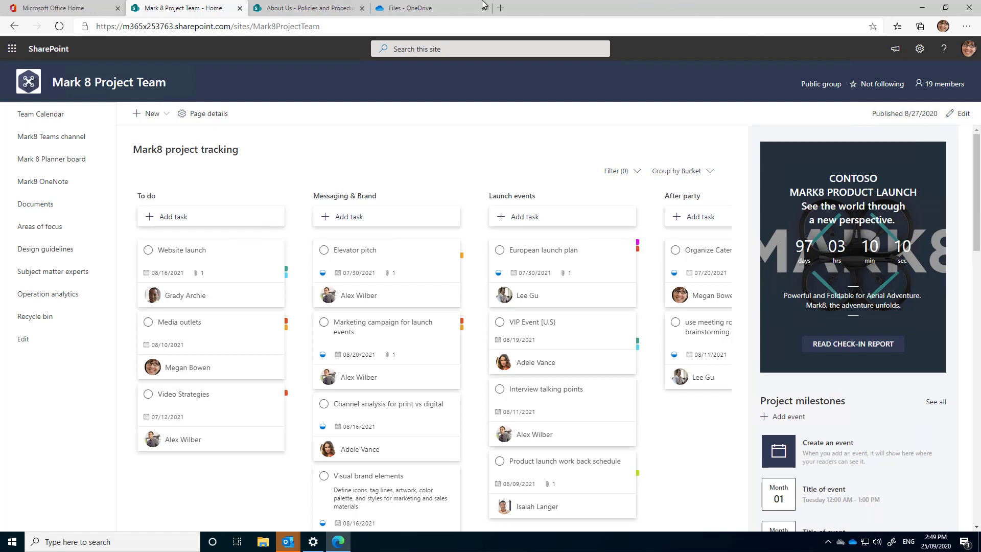
# Bring up the Files - OneDrive list, then open File Explorer at Quick access
pyautogui.click(417, 8)
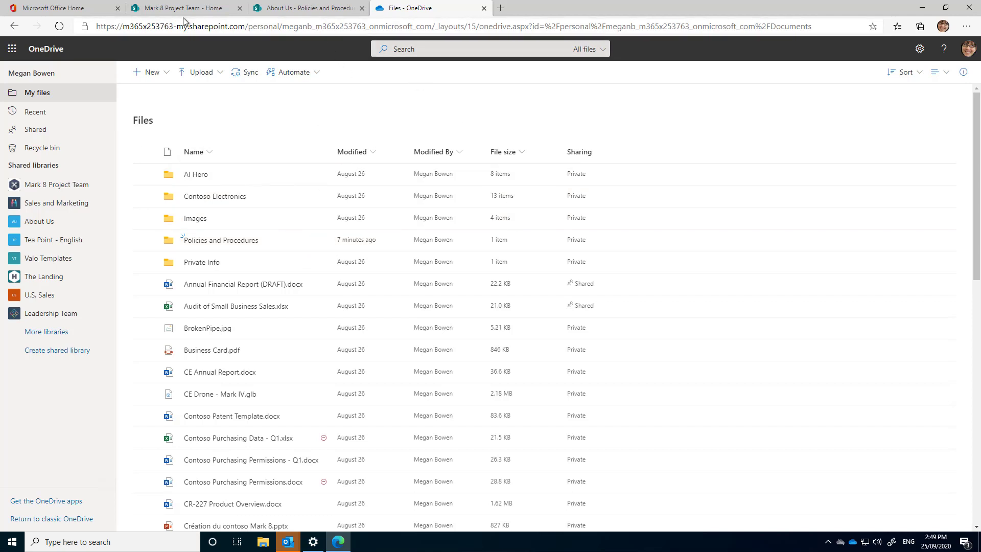
pyautogui.click(262, 542)
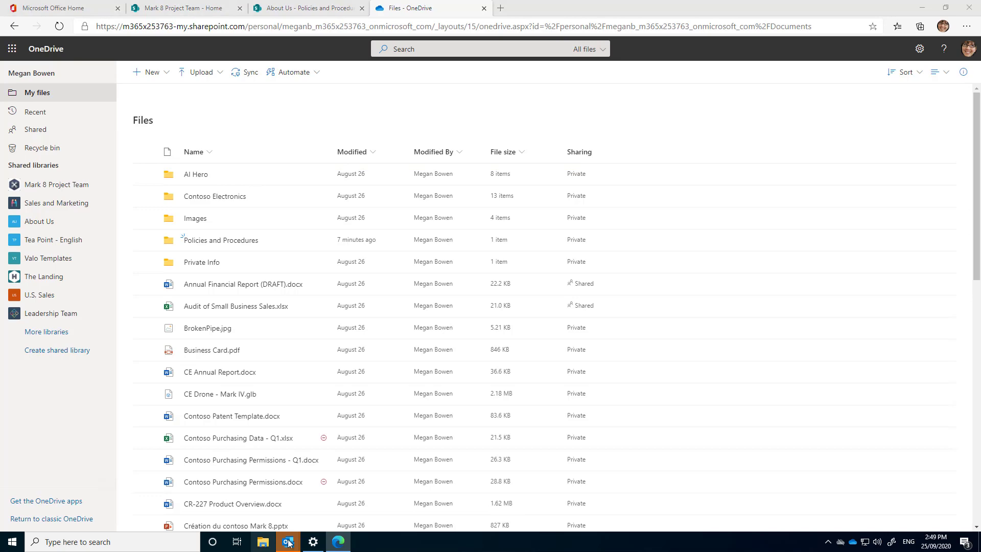
# Browse the synced OneDrive - Contoso folder in File Explorer, then minimize it to return to Edge
pyautogui.click(49, 150)
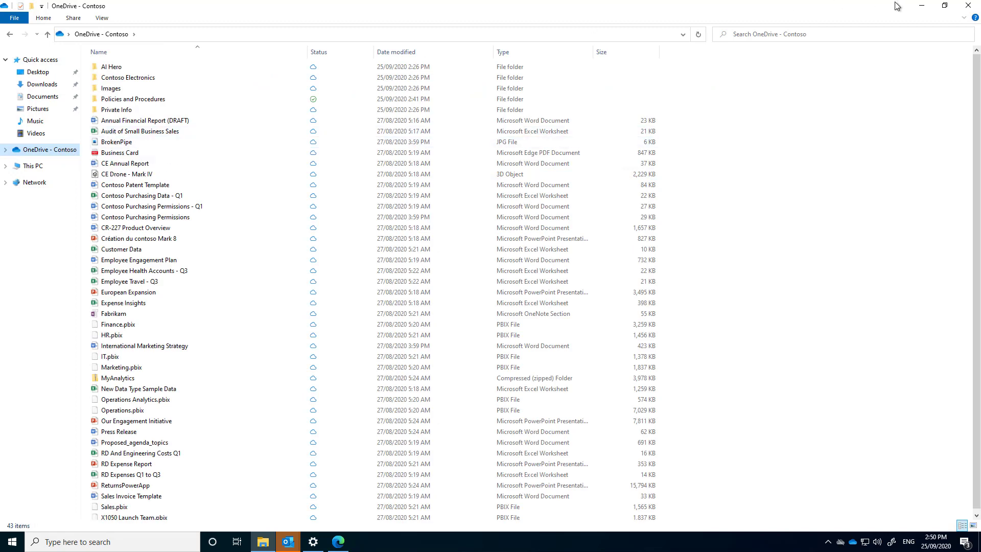
pyautogui.click(921, 6)
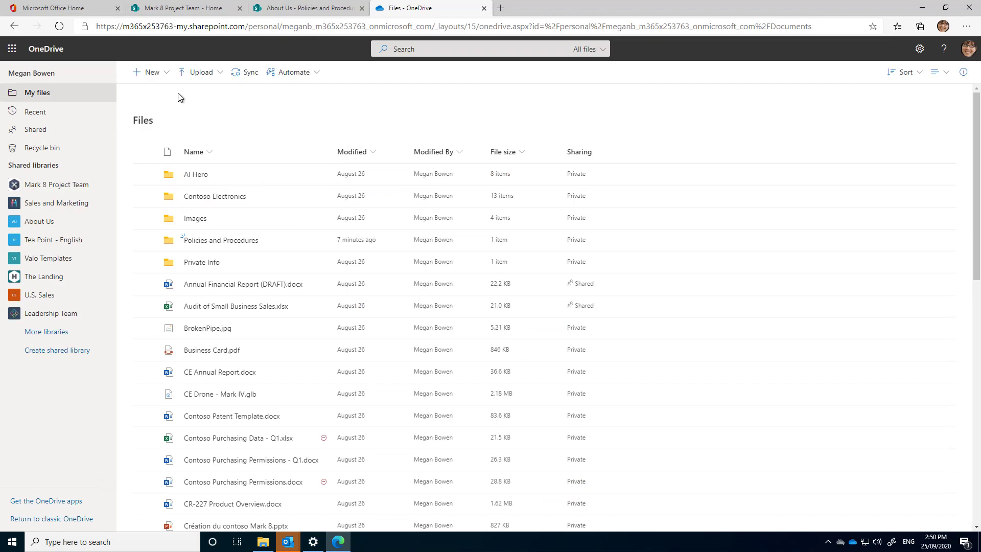
# On the Mark 8 Project Team site, open the Documents library's Go to Market Plan folder
pyautogui.click(180, 8)
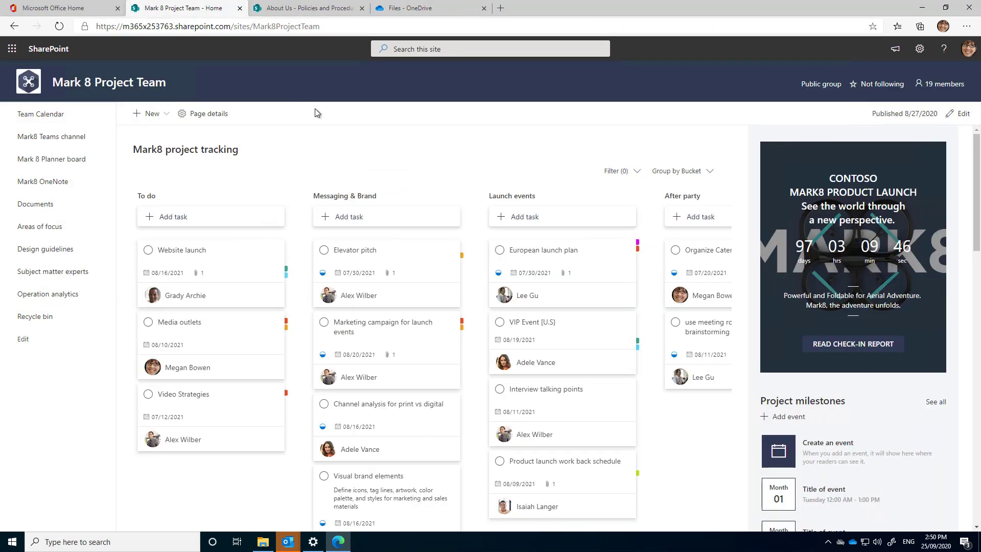
pyautogui.click(43, 211)
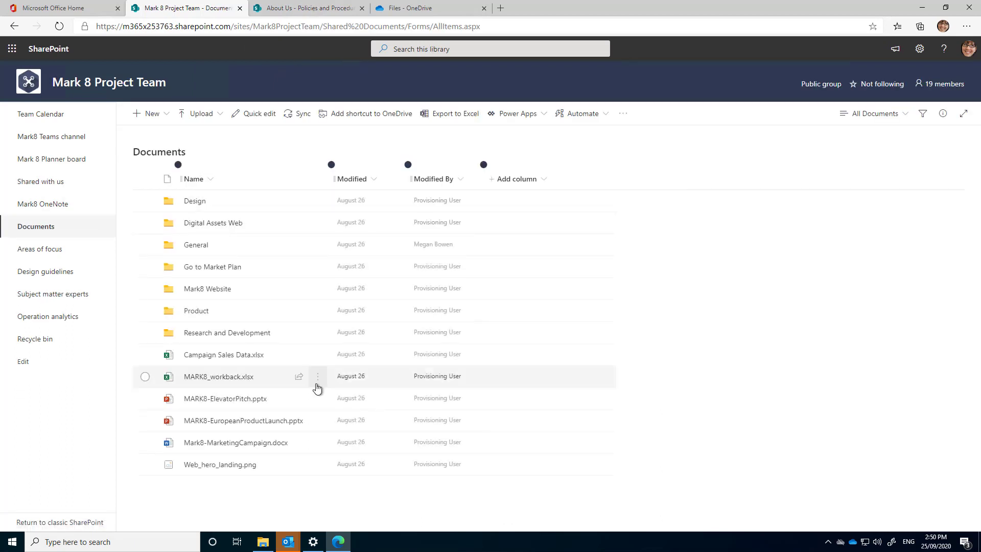
pyautogui.moveTo(313, 389)
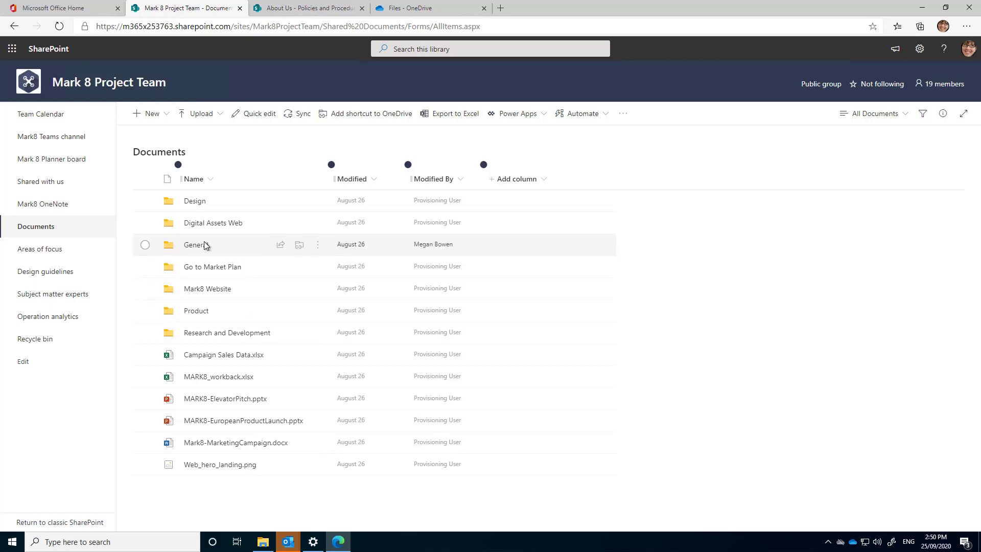
pyautogui.click(215, 268)
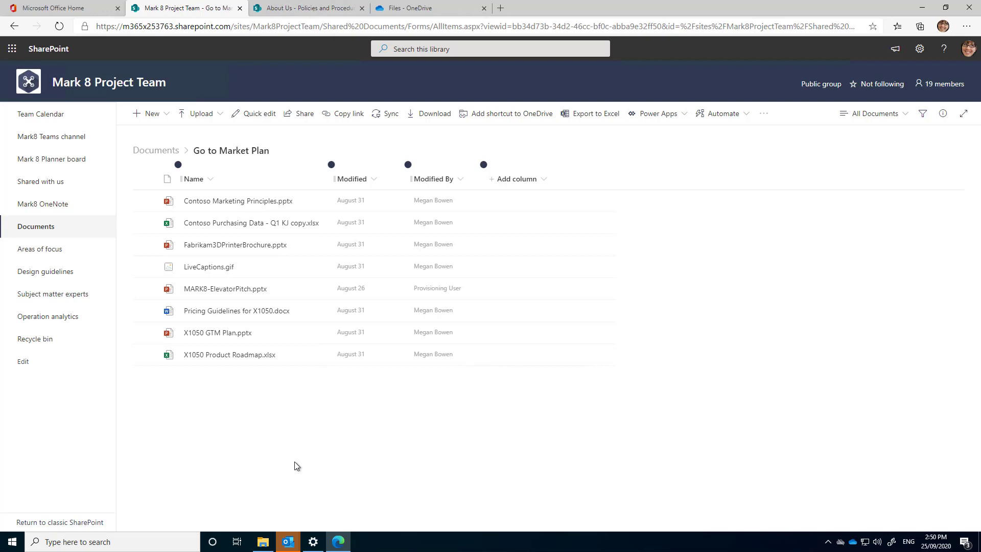
# Select Go to Market Plan at the Documents root and add it as a OneDrive shortcut
pyautogui.click(163, 152)
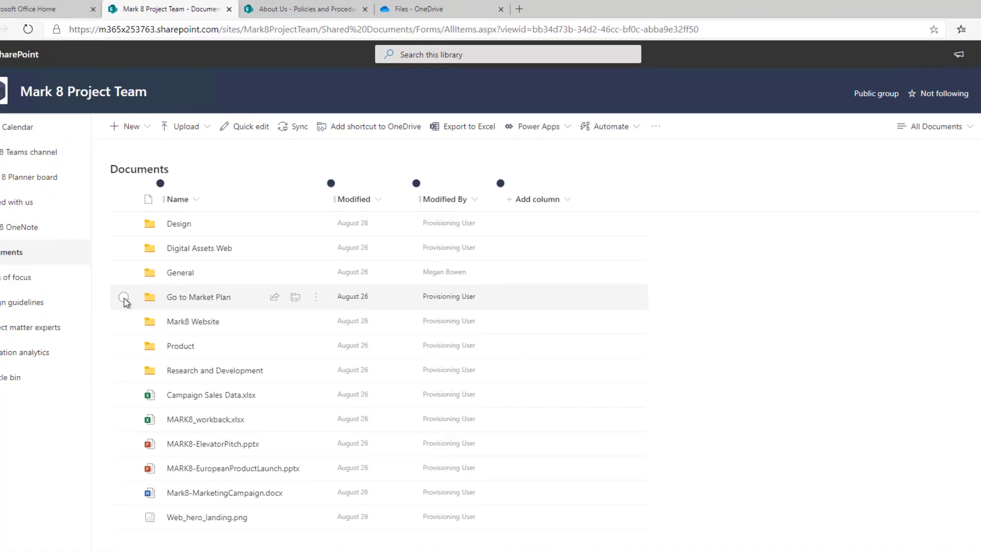
pyautogui.click(124, 298)
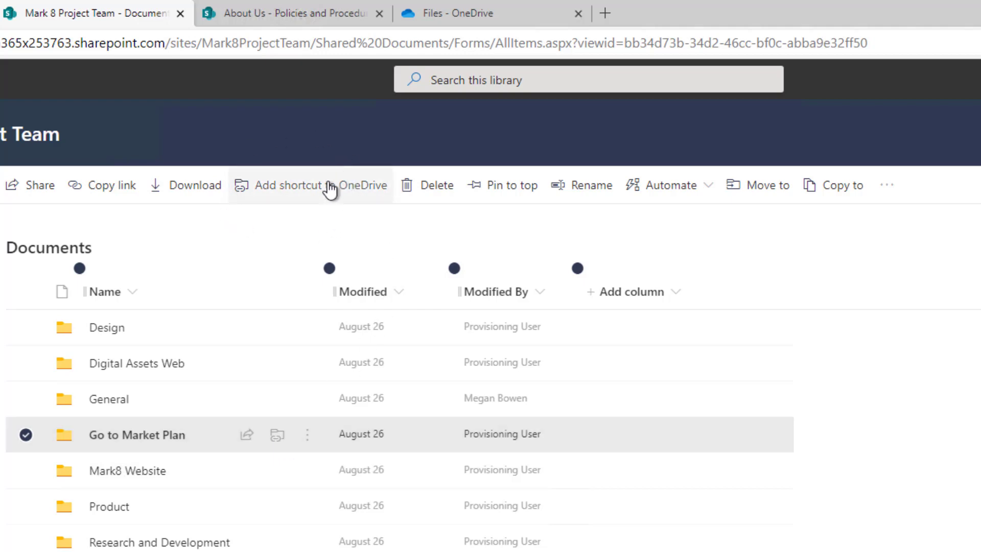
pyautogui.click(329, 189)
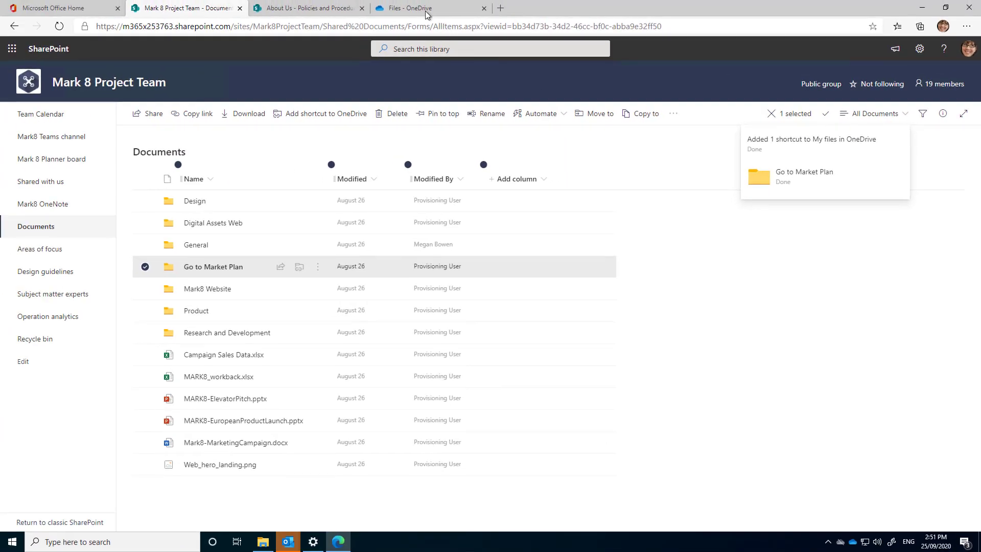
pyautogui.click(427, 10)
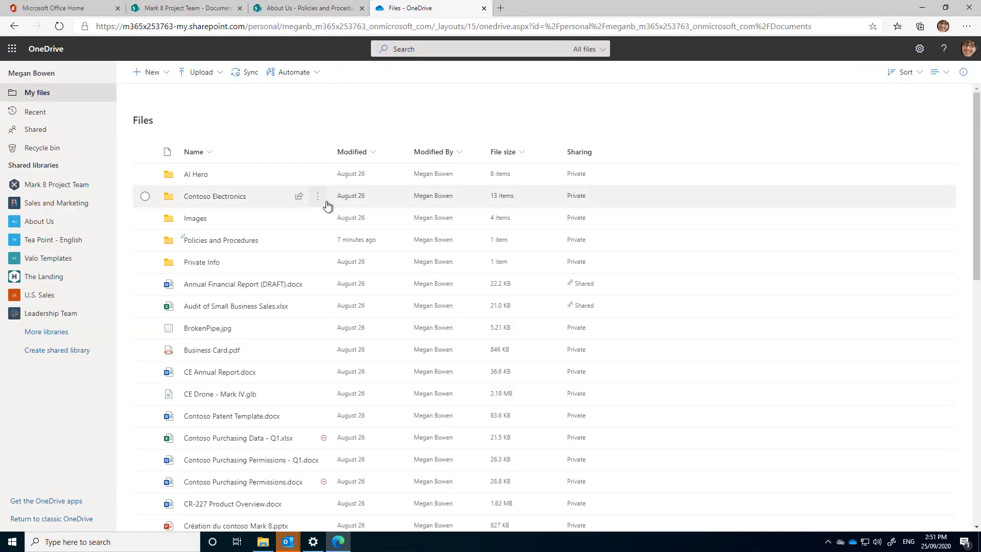
# Refresh OneDrive, check the Go to Market Plan shortcut's eight files, and return to Files
pyautogui.click(68, 29)
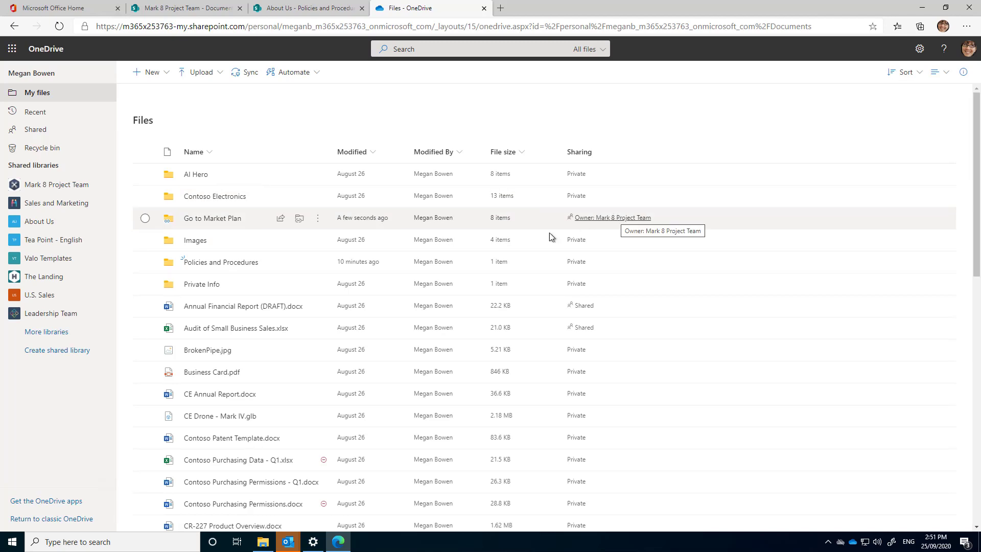
pyautogui.click(220, 218)
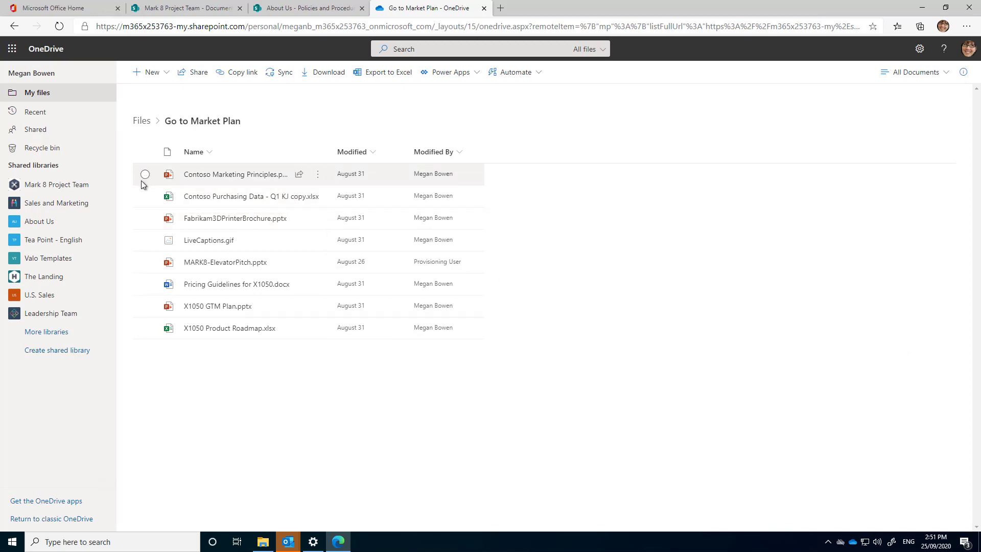
pyautogui.click(138, 124)
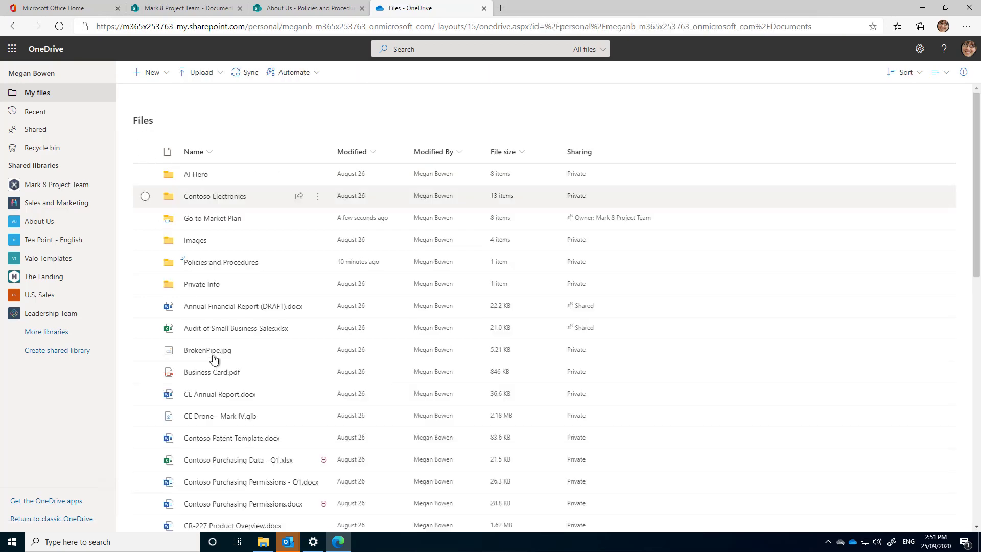
# Verify the synced Go to Market Plan folder's eight files in File Explorer, then minimize it
pyautogui.click(262, 542)
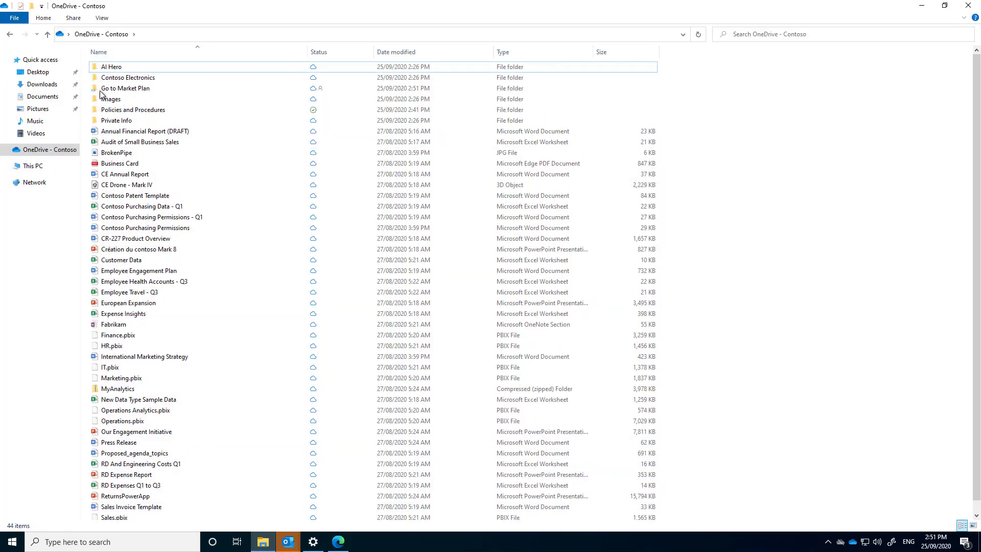
pyautogui.doubleClick(128, 91)
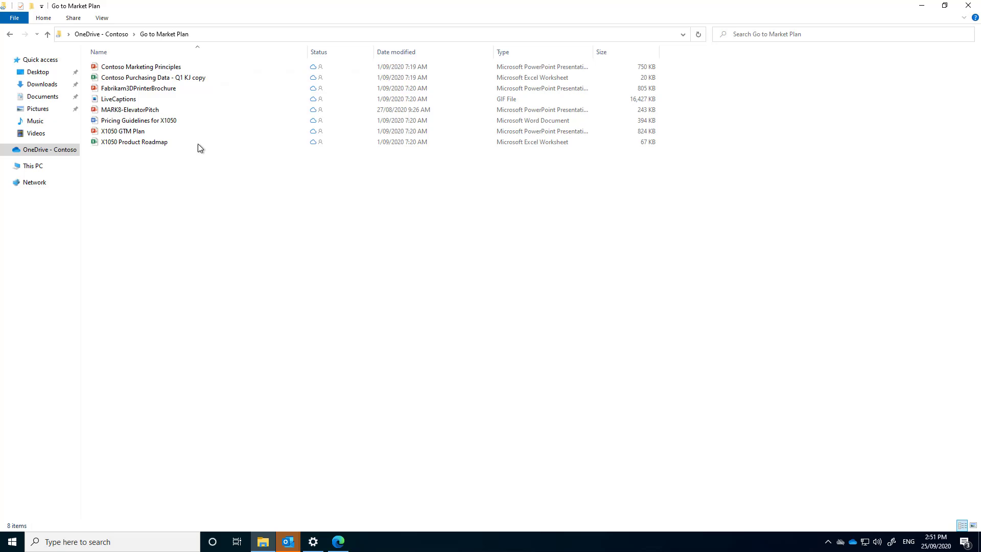
pyautogui.click(102, 35)
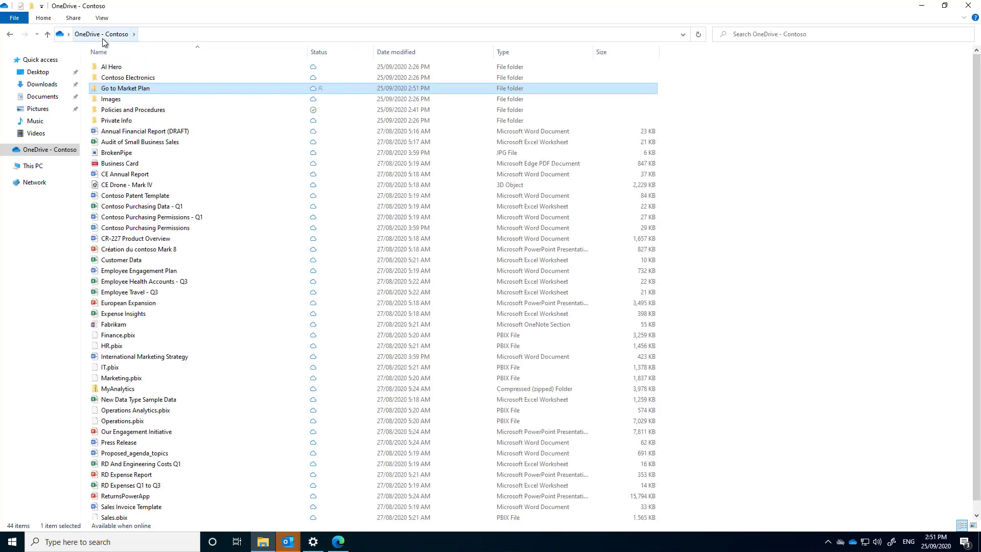
pyautogui.click(923, 9)
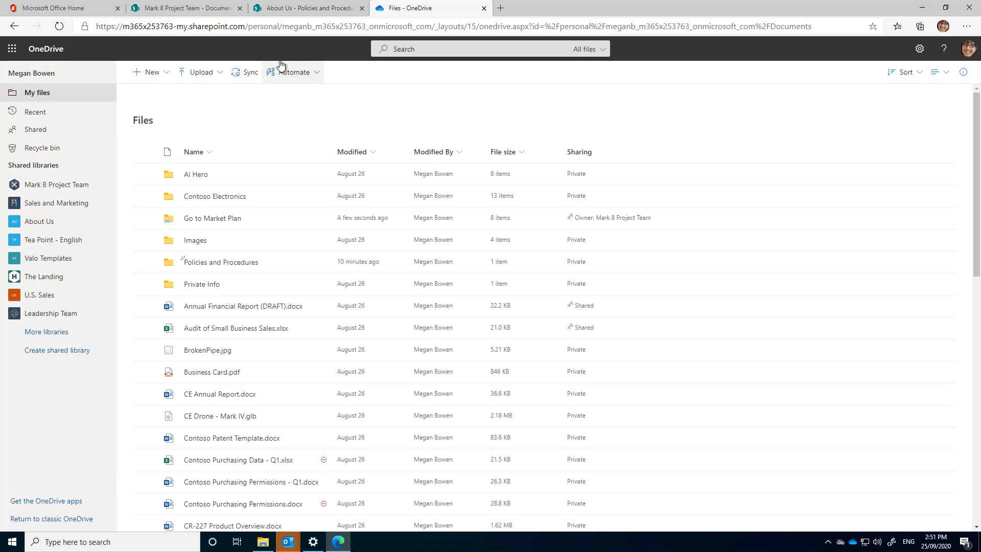
# Add the About Us Policies and Procedures library as a OneDrive shortcut, then return to Files - OneDrive
pyautogui.click(301, 10)
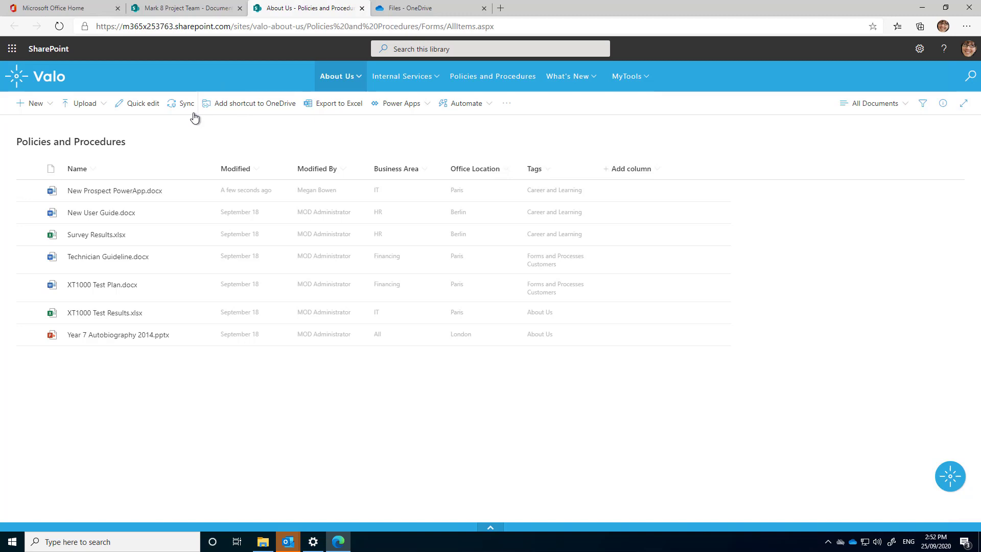
pyautogui.click(240, 107)
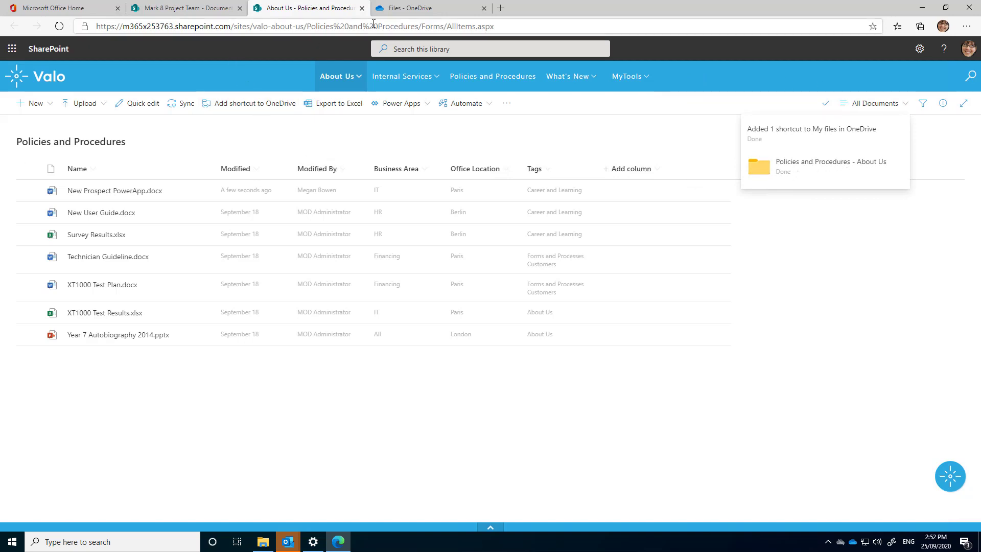
pyautogui.click(400, 9)
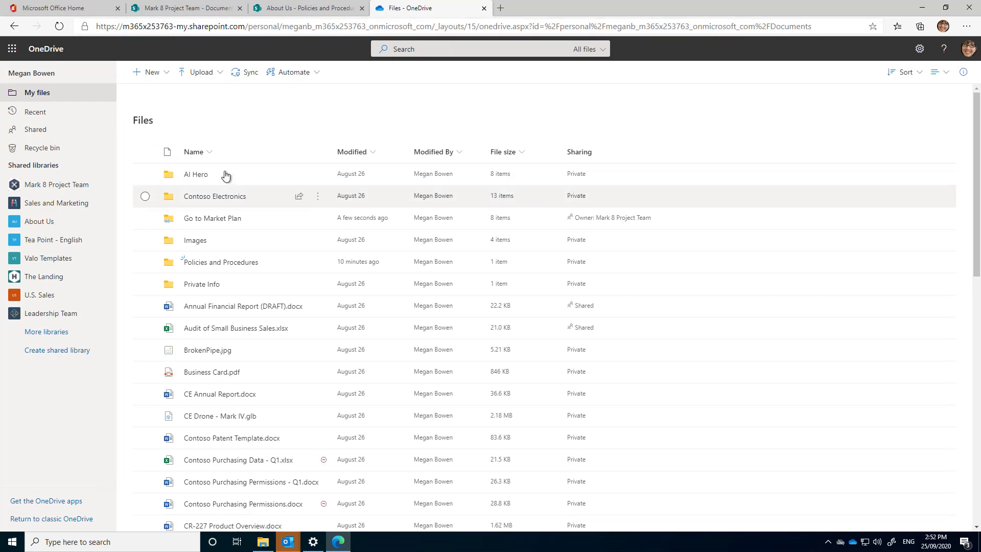
pyautogui.click(60, 26)
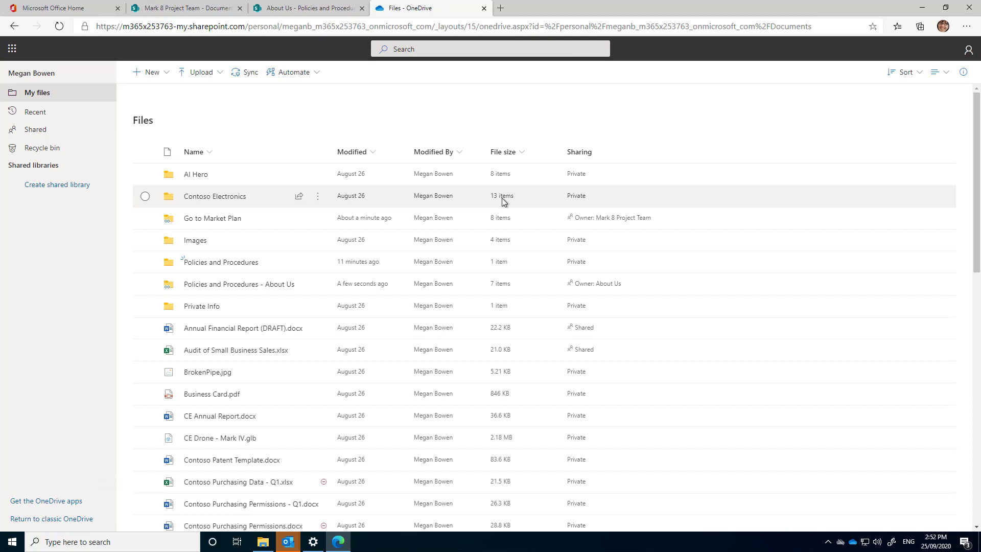
pyautogui.click(250, 284)
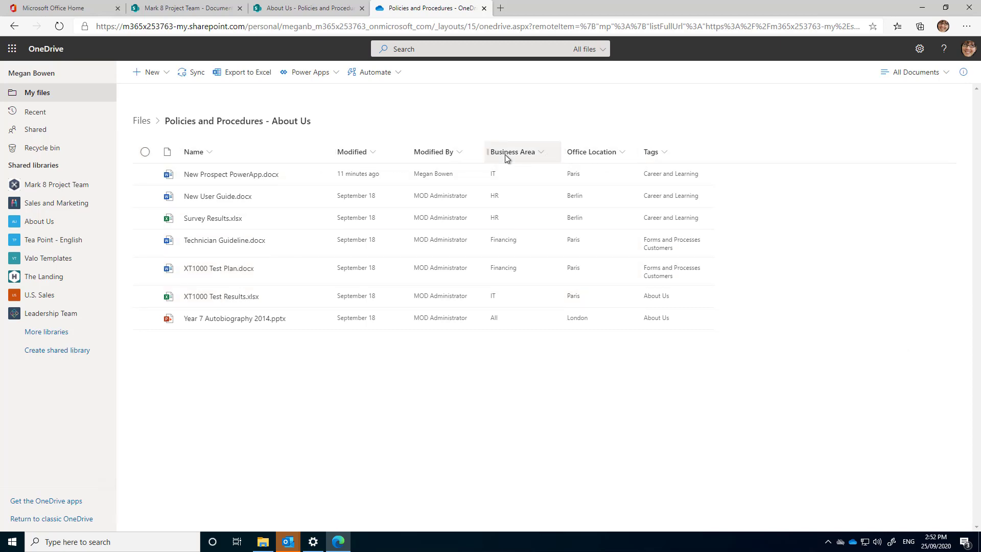
pyautogui.click(540, 153)
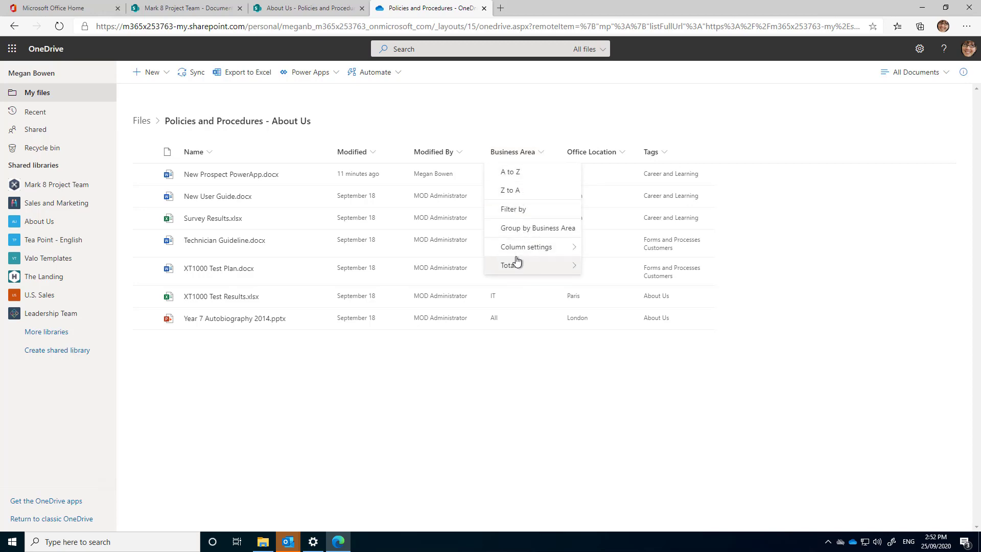
pyautogui.moveTo(517, 261)
pyautogui.click(555, 122)
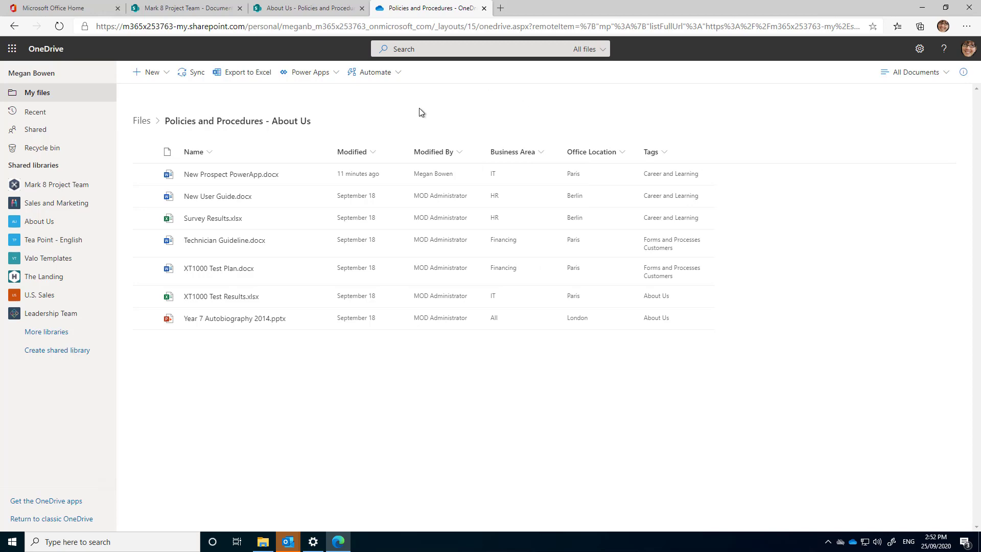
pyautogui.click(133, 123)
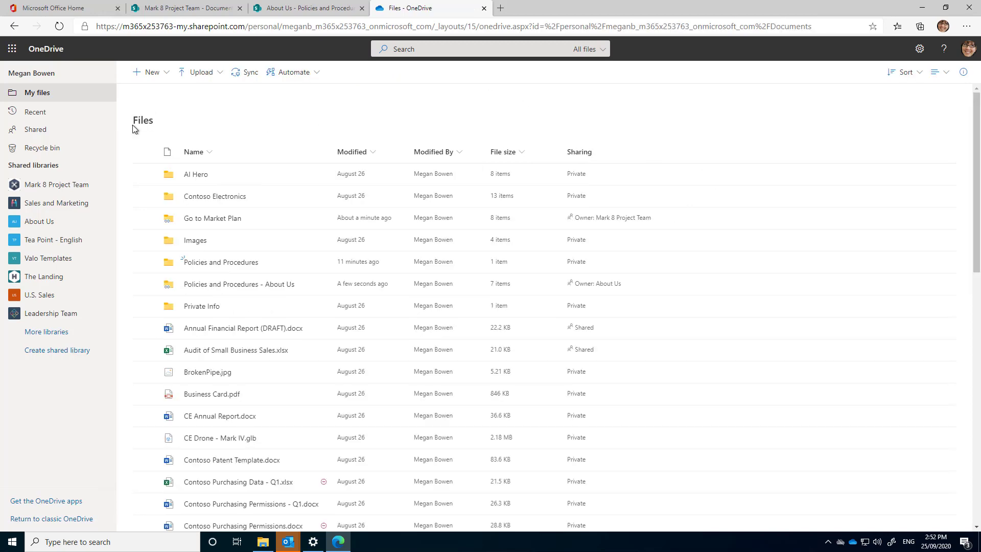
# Open New Prospect PowerApp in Word from File Explorer's Policies and Procedures - About Us folder
pyautogui.click(263, 542)
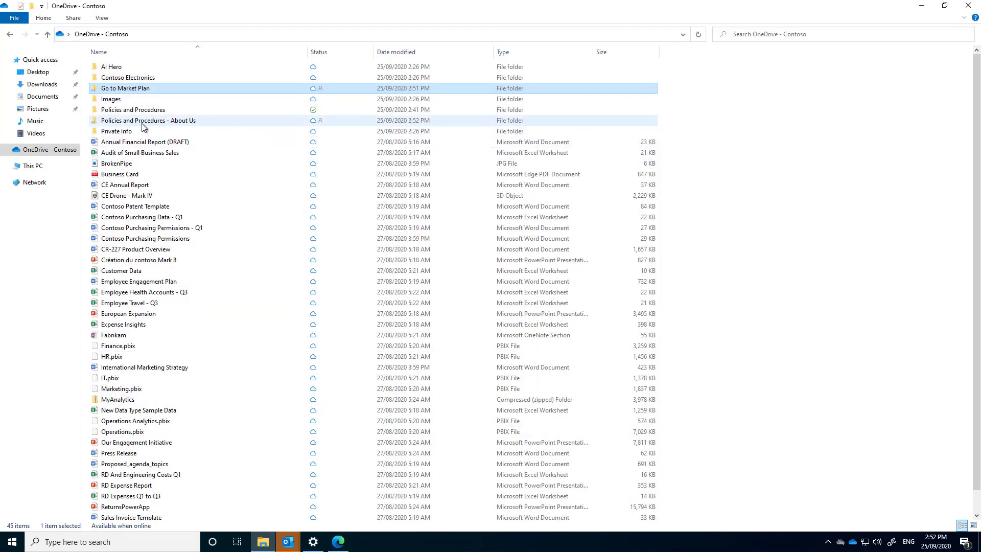
pyautogui.moveTo(165, 126)
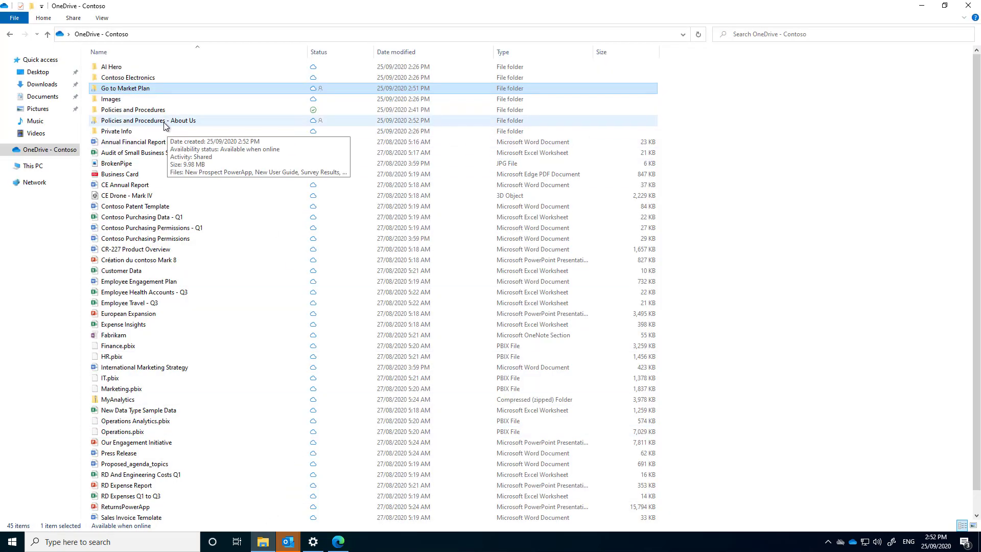
pyautogui.doubleClick(164, 123)
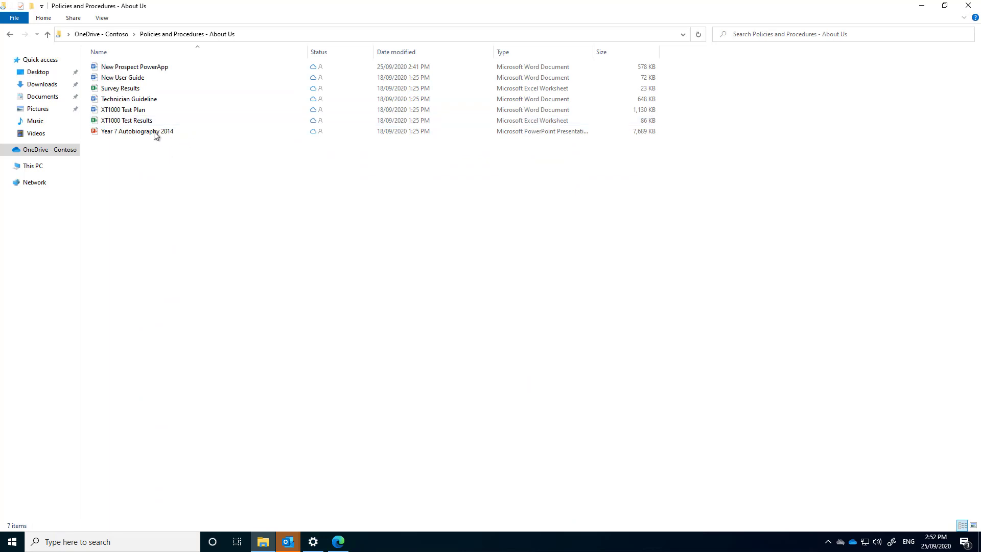
pyautogui.click(156, 69)
pyautogui.doubleClick(156, 69)
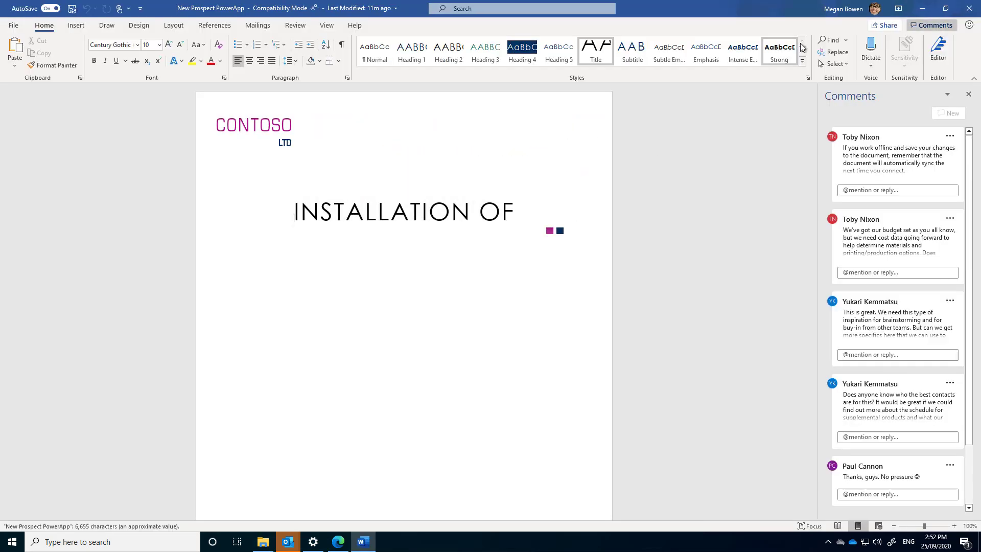
# Close the Comments pane and show the SharePoint Properties pane from the View ribbon
pyautogui.click(969, 96)
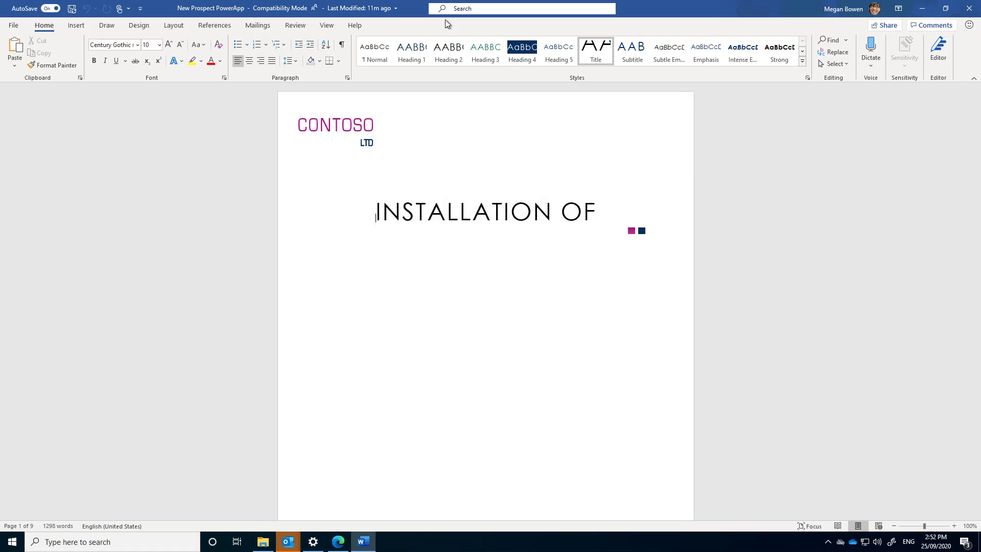
pyautogui.click(327, 26)
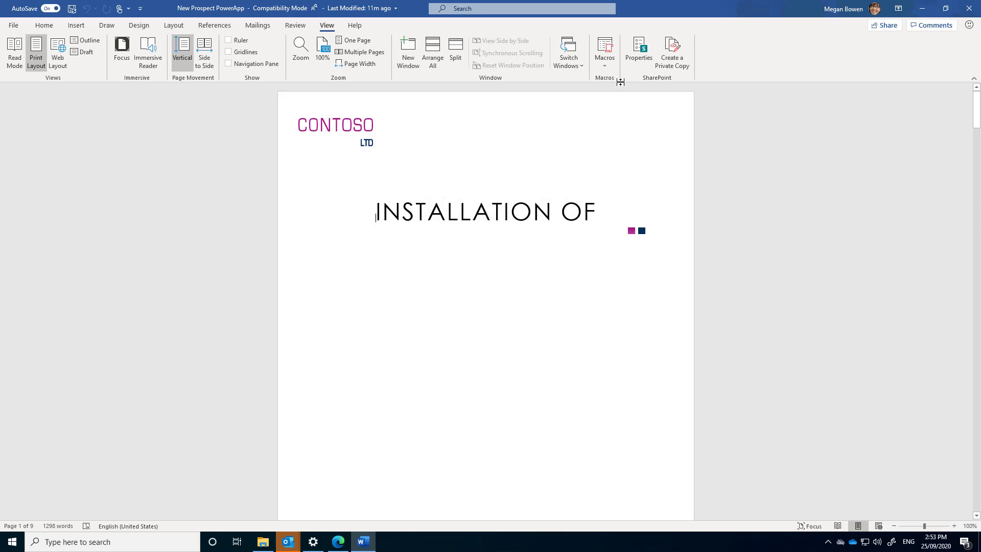
pyautogui.click(639, 51)
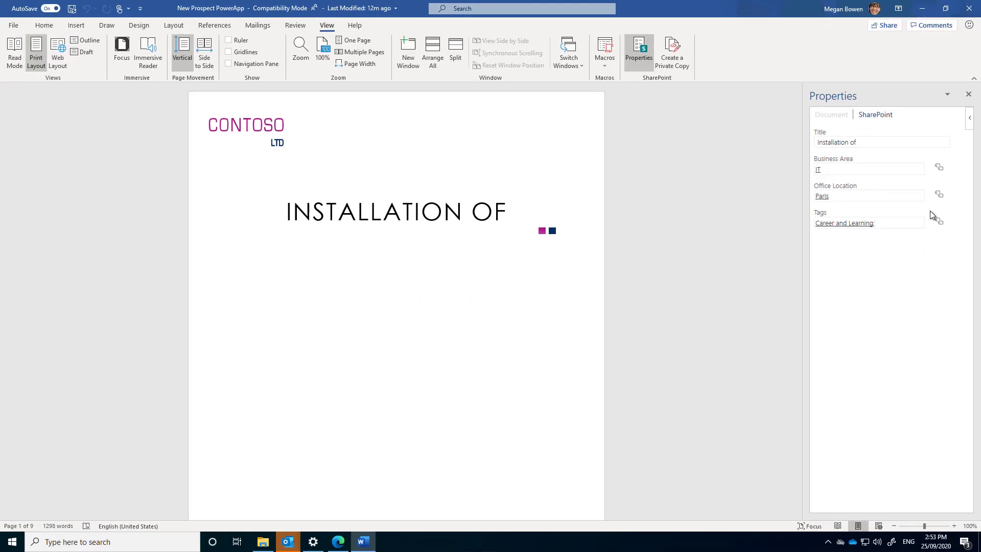
# Change the document's Business Area property from IT to HR
pyautogui.click(935, 168)
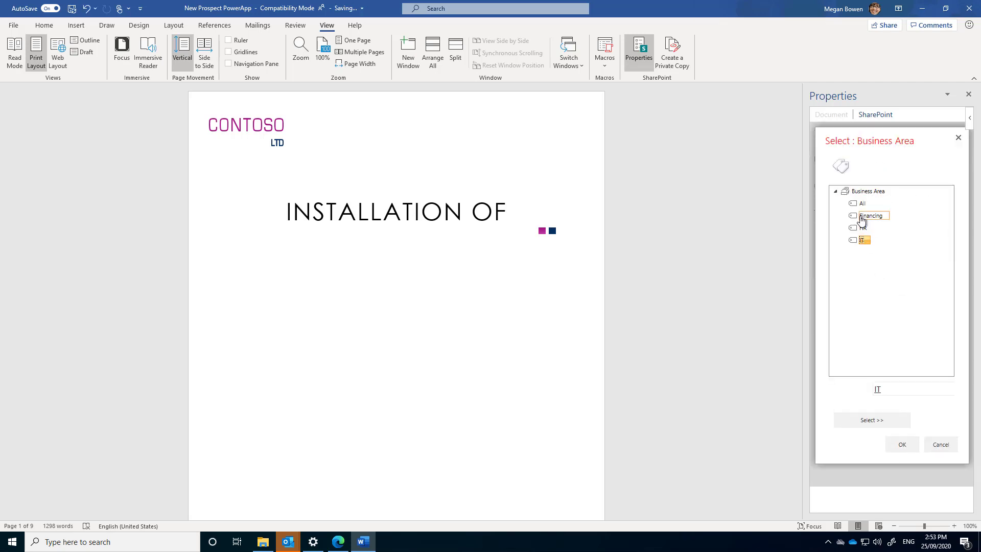
pyautogui.click(868, 215)
pyautogui.click(862, 228)
pyautogui.click(866, 427)
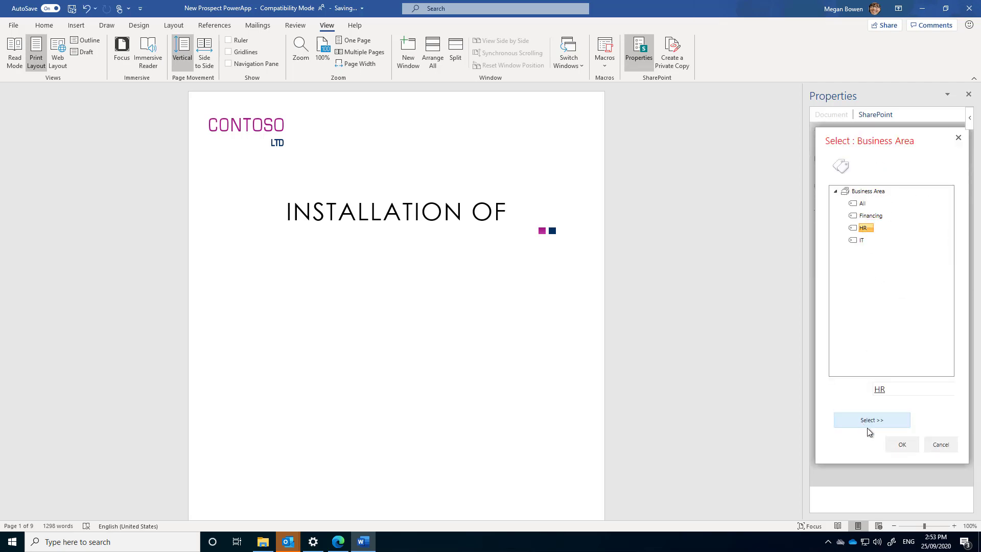
pyautogui.click(902, 445)
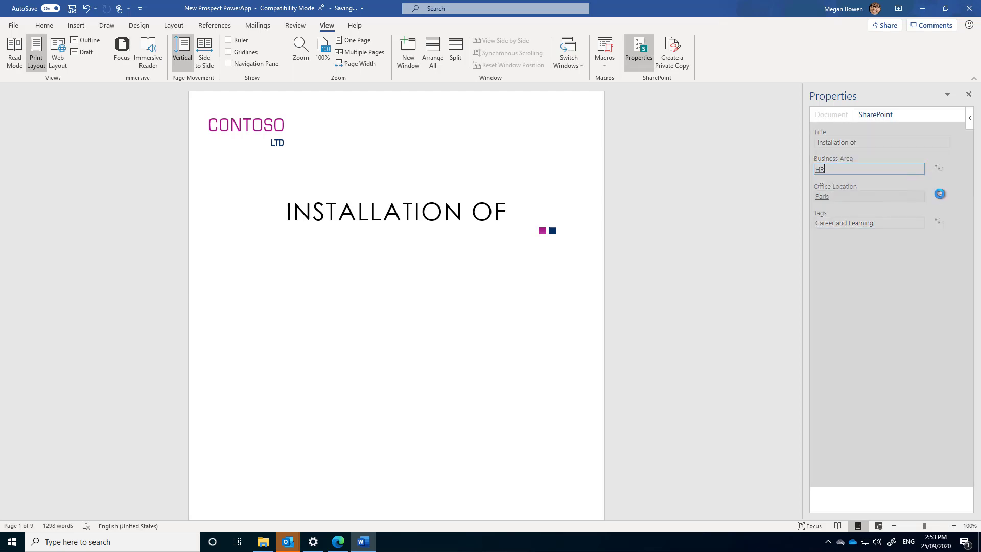
# Change the Office Location property from Paris to London
pyautogui.click(939, 196)
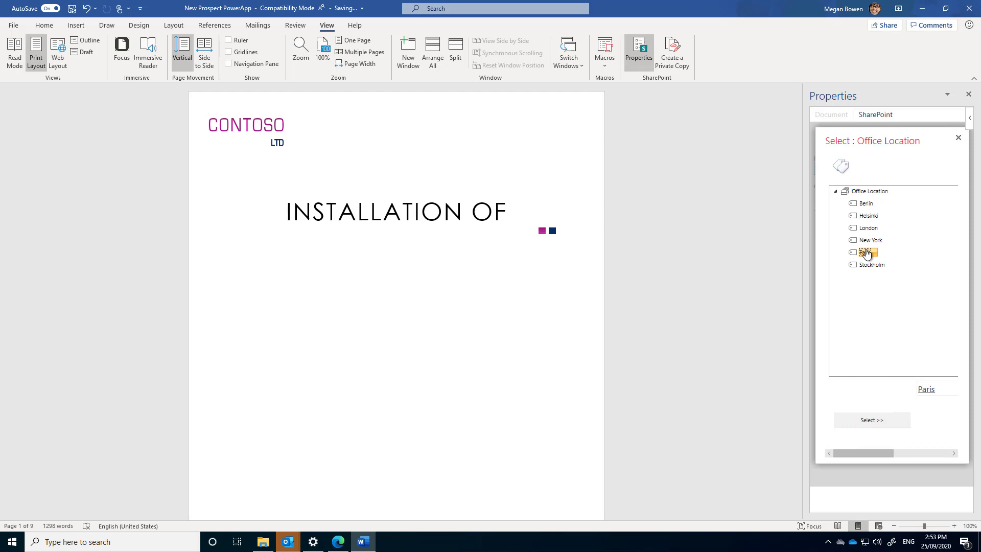
pyautogui.click(868, 228)
pyautogui.click(879, 419)
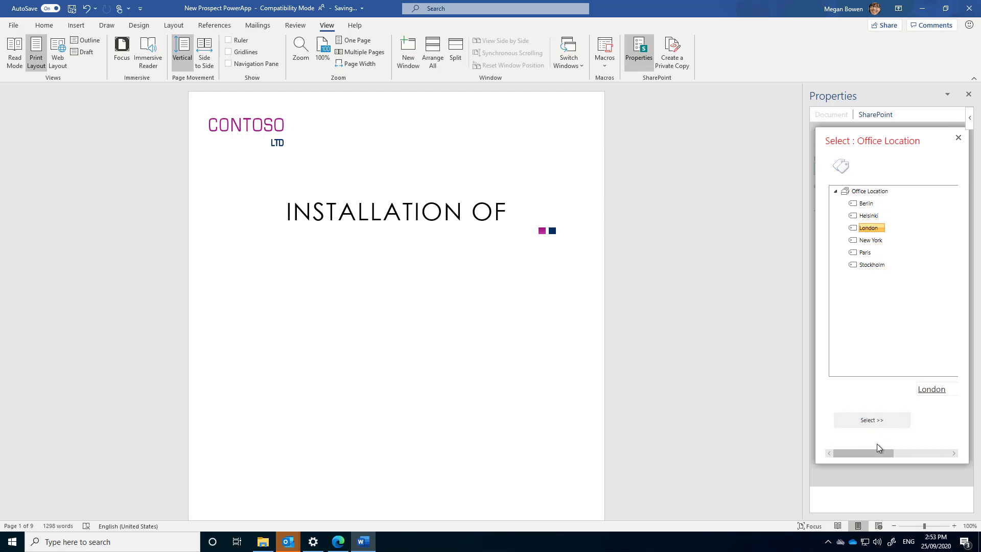
pyautogui.moveTo(881, 453); pyautogui.dragTo(919, 454)
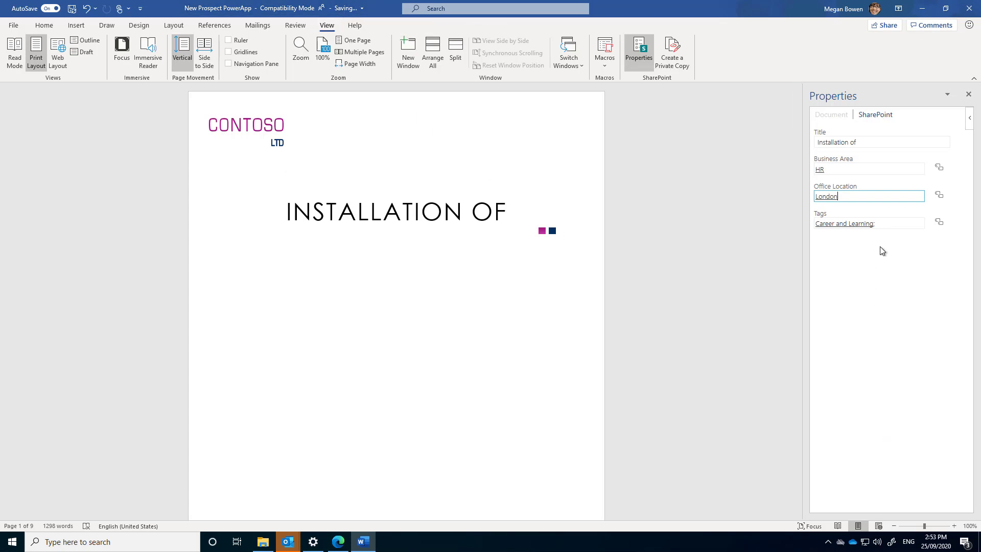
pyautogui.click(906, 325)
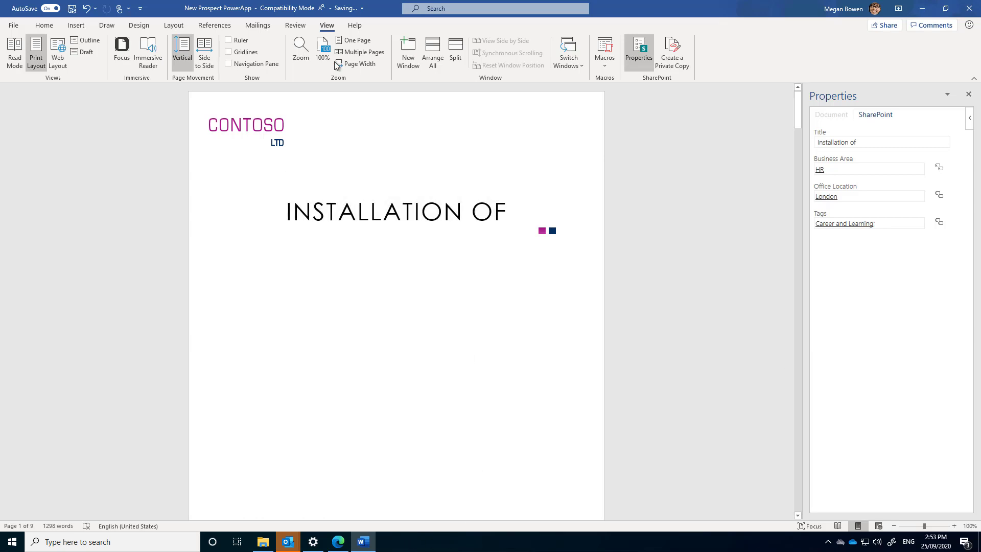
pyautogui.moveTo(337, 546)
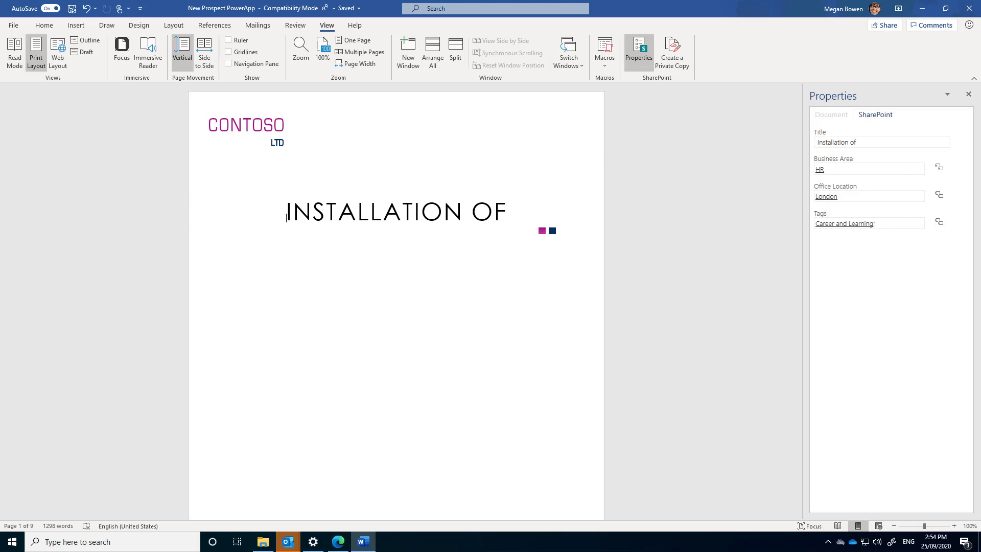
# Minimize Word and select New Prospect PowerApp in OneDrive's Policies and Procedures - About Us folder
pyautogui.click(919, 8)
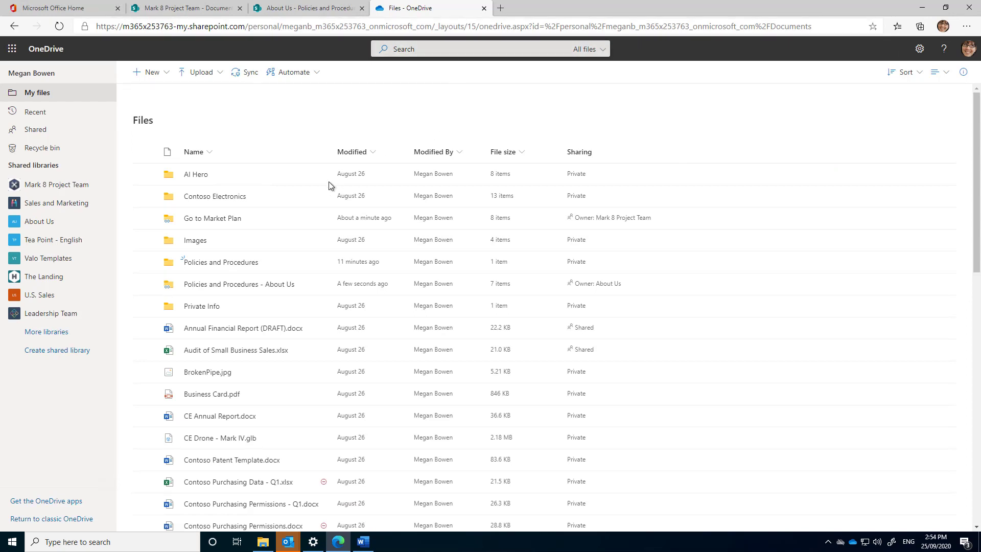
pyautogui.click(223, 284)
pyautogui.click(145, 174)
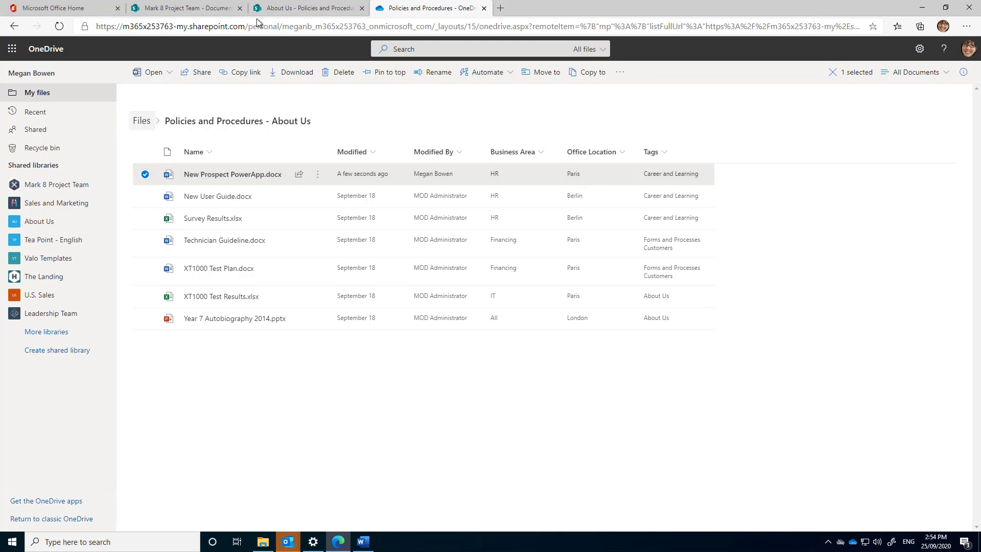
# Switch to the About Us - Policies and Procedures browser tab to see New Prospect PowerApp listed as HR, Paris
pyautogui.click(301, 7)
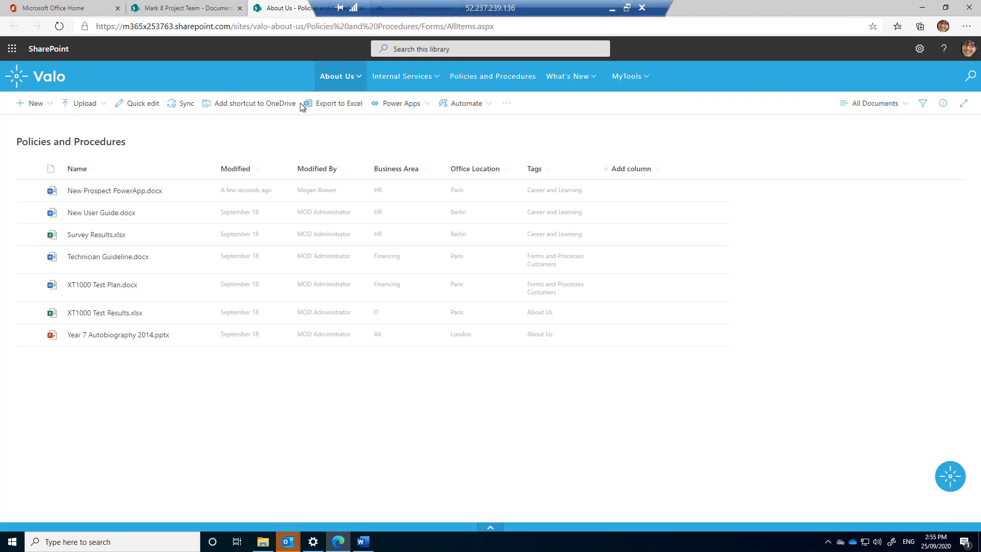